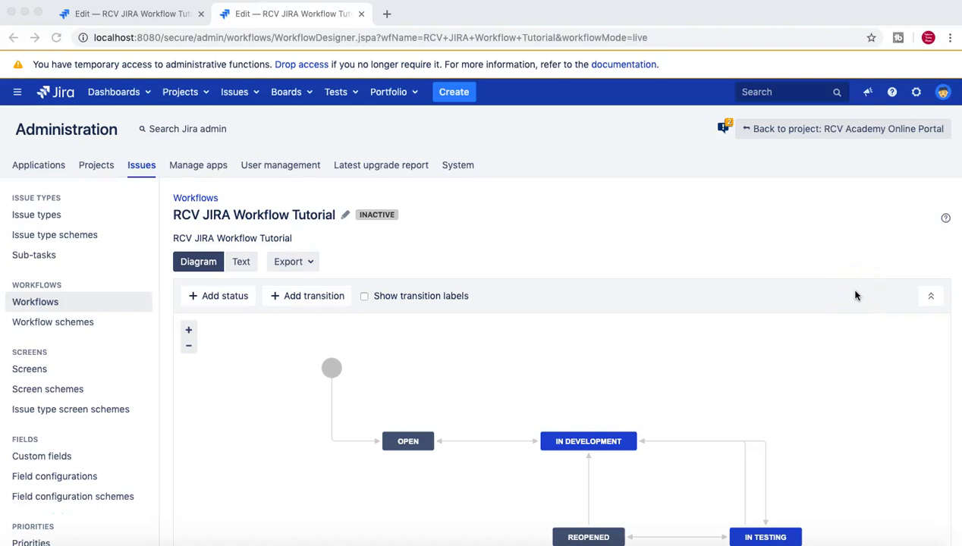
- Examine the statuses and transitions in the RCV JIRA Workflow Tutorial diagram
left_click(714, 209)
scroll(719, 213, "down", 3)
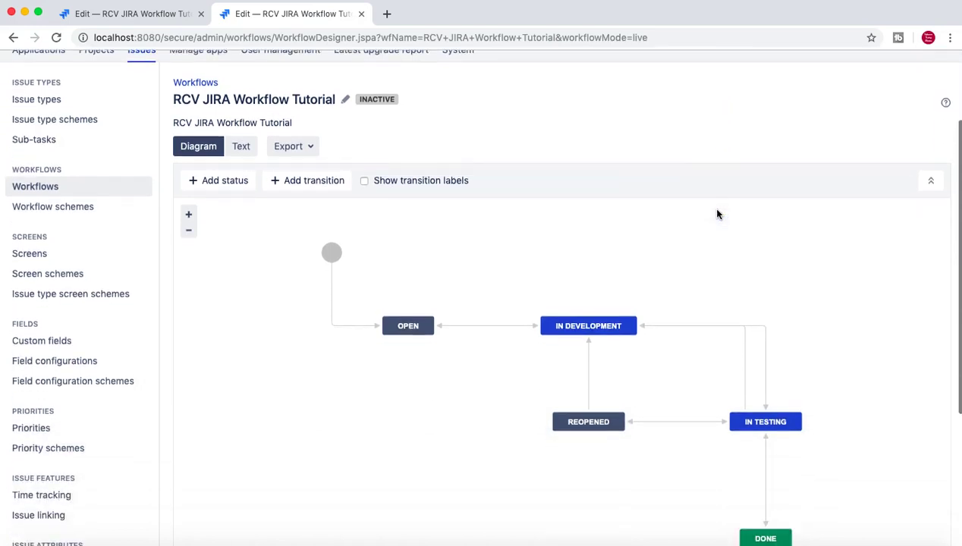
scroll(717, 214, "down", 1)
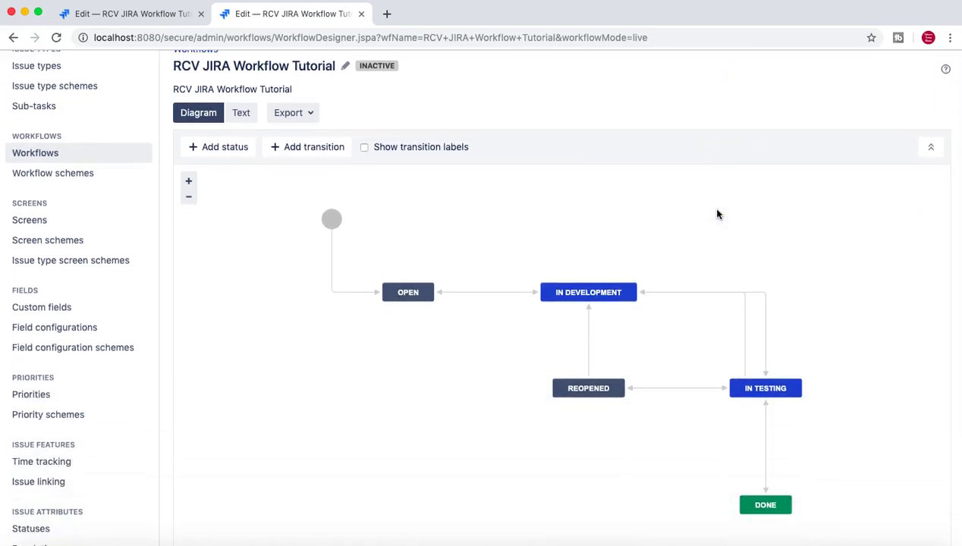
scroll(717, 214, "up", 1)
left_click(661, 255)
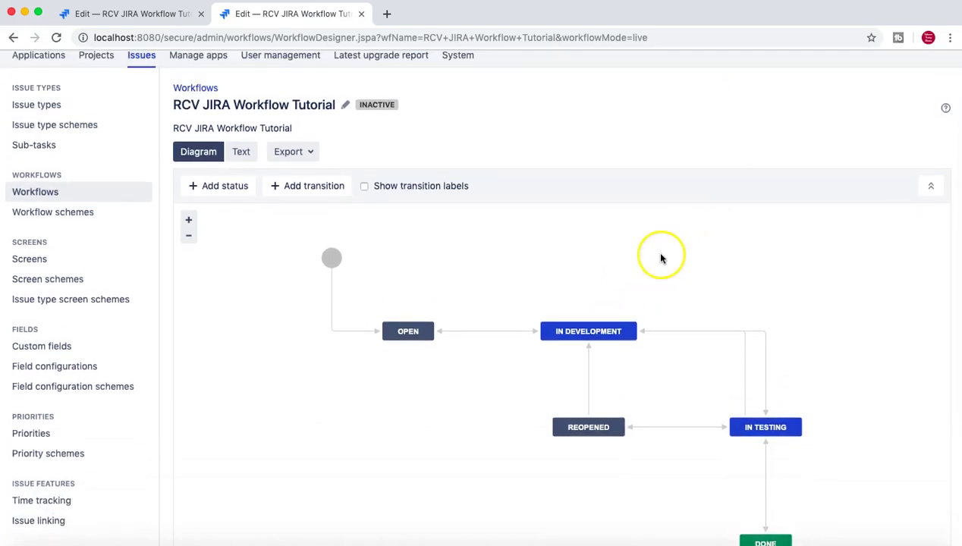
scroll(662, 256, "down", 2)
scroll(663, 256, "up", 2)
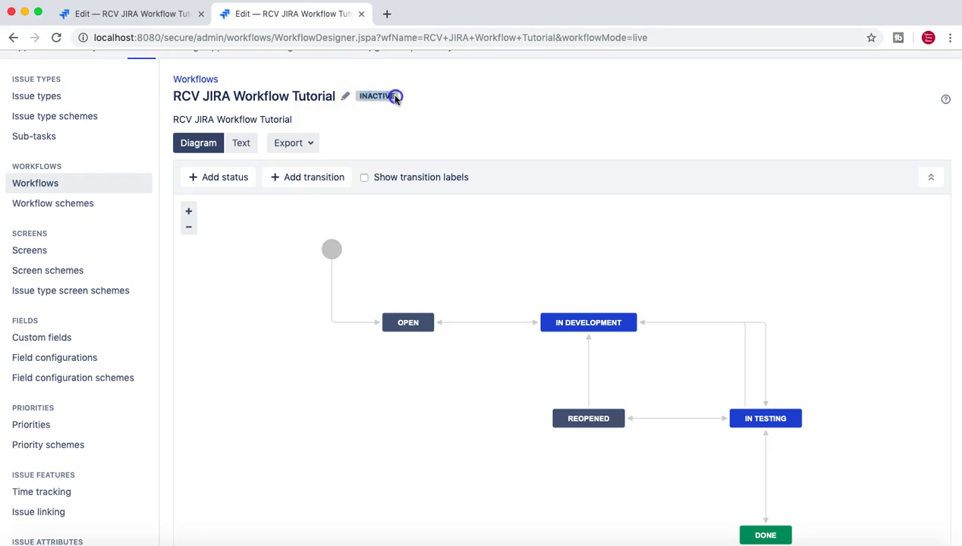
scroll(452, 98, "up", 2)
scroll(452, 98, "down", 3)
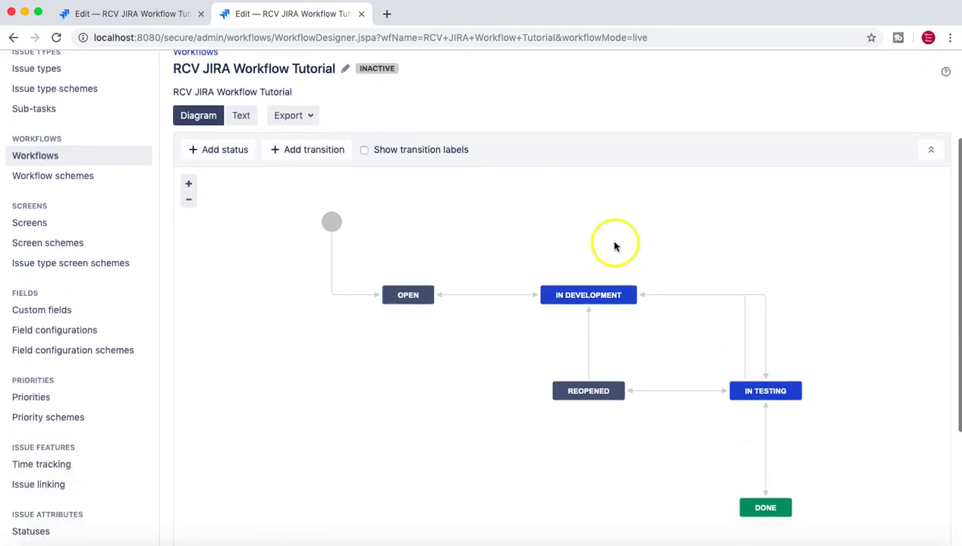
- Select the In testing transition leaving In Development in the diagram and view its triggers page
left_click(666, 295)
scroll(678, 235, "down", 2)
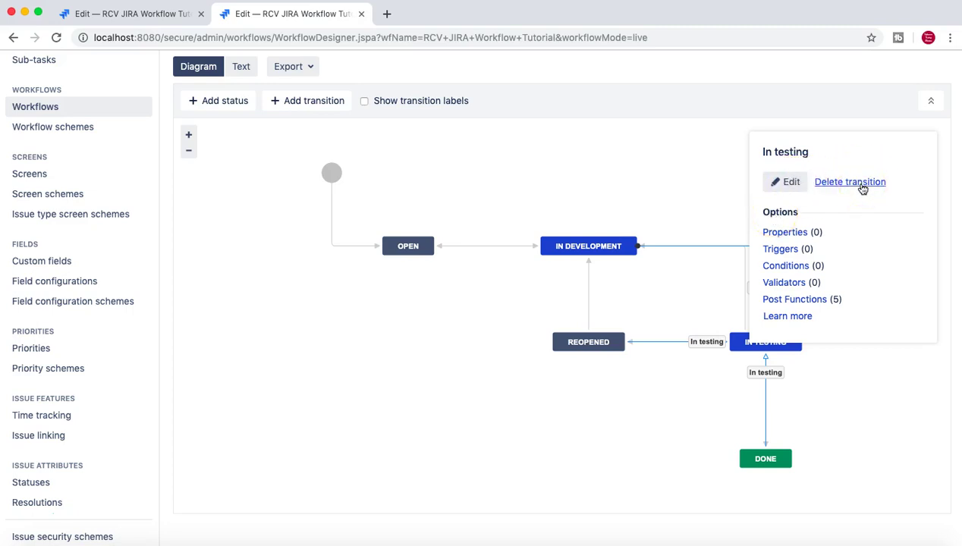
scroll(863, 189, "down", 1)
scroll(766, 184, "up", 2)
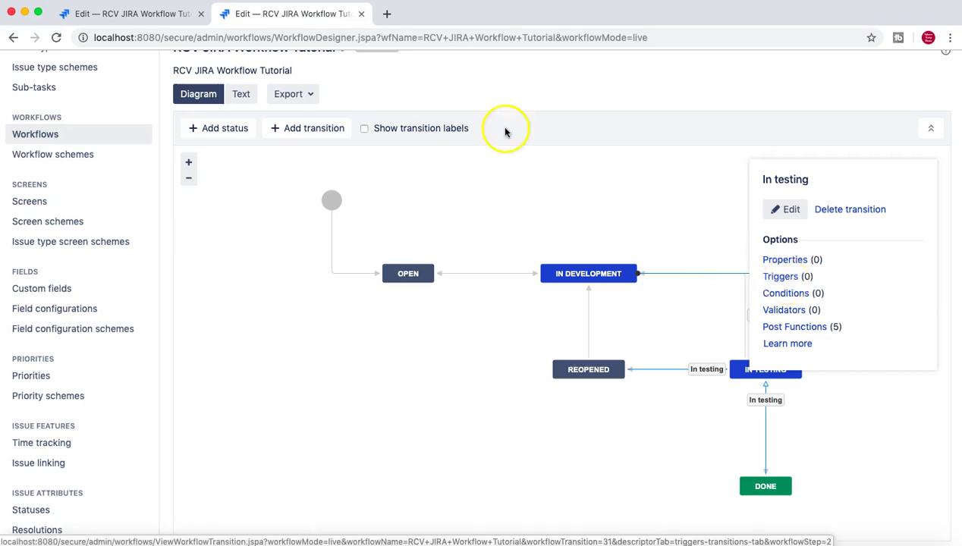
scroll(644, 232, "up", 1)
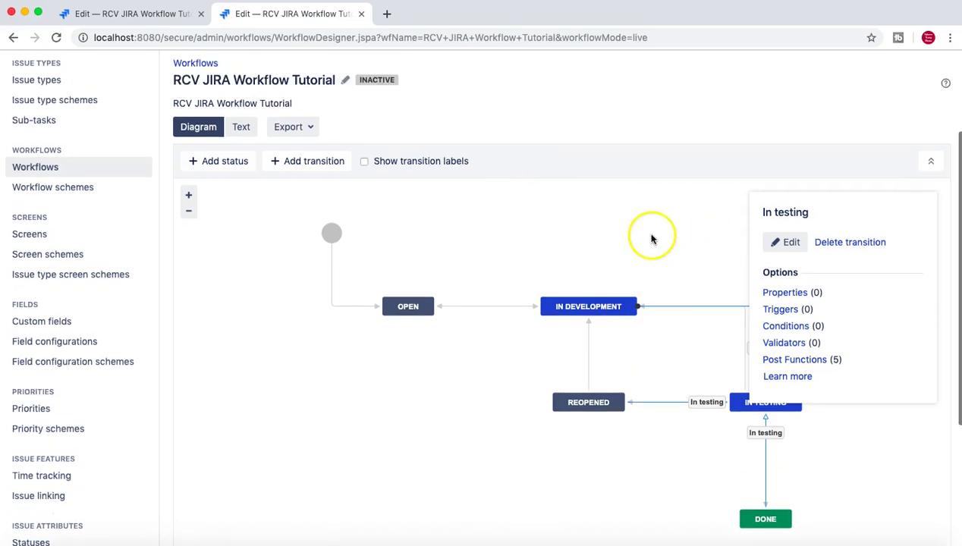
left_click(780, 310)
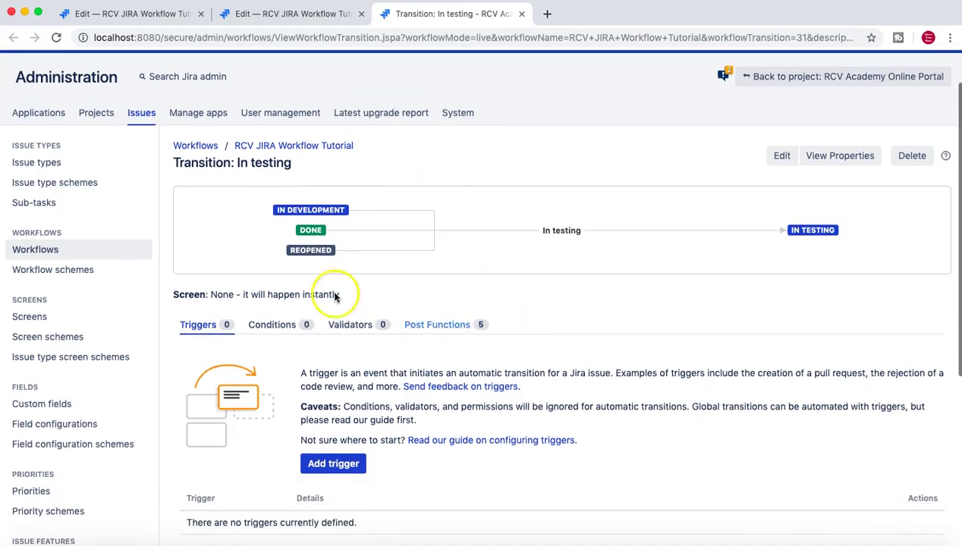
scroll(422, 314, "down", 3)
scroll(305, 275, "up", 1)
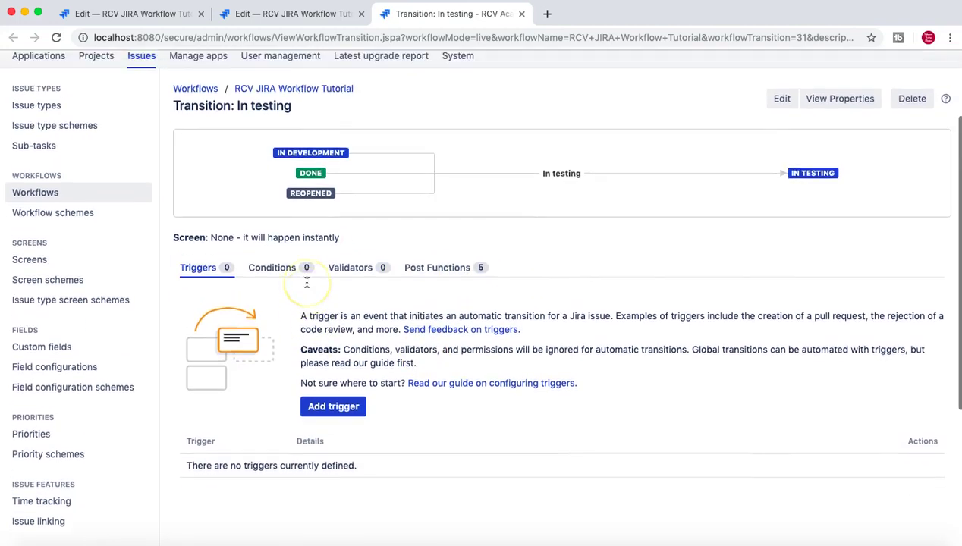
scroll(307, 282, "up", 2)
- Return to the workflow designer, show the workflow as text, and open the Open step's In Development transition
left_click(288, 13)
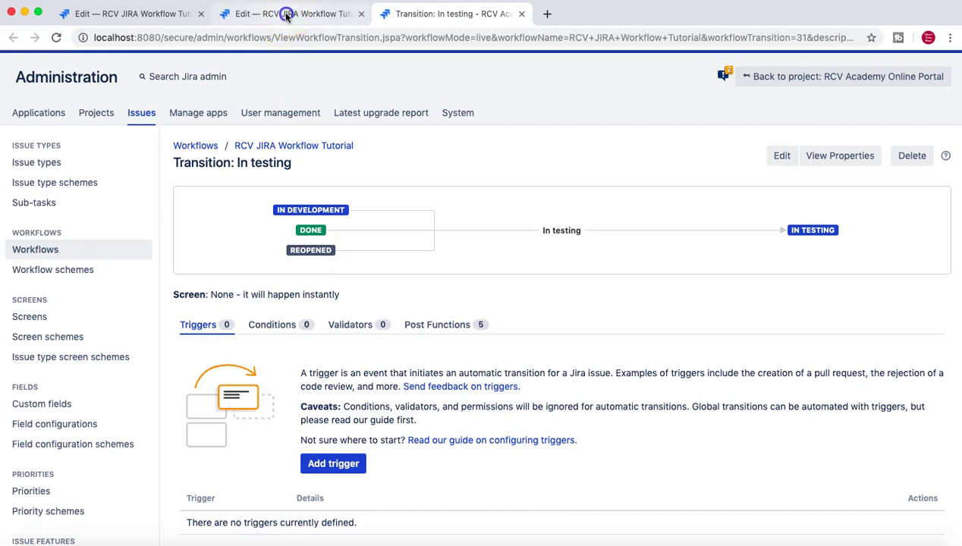
left_click(241, 127)
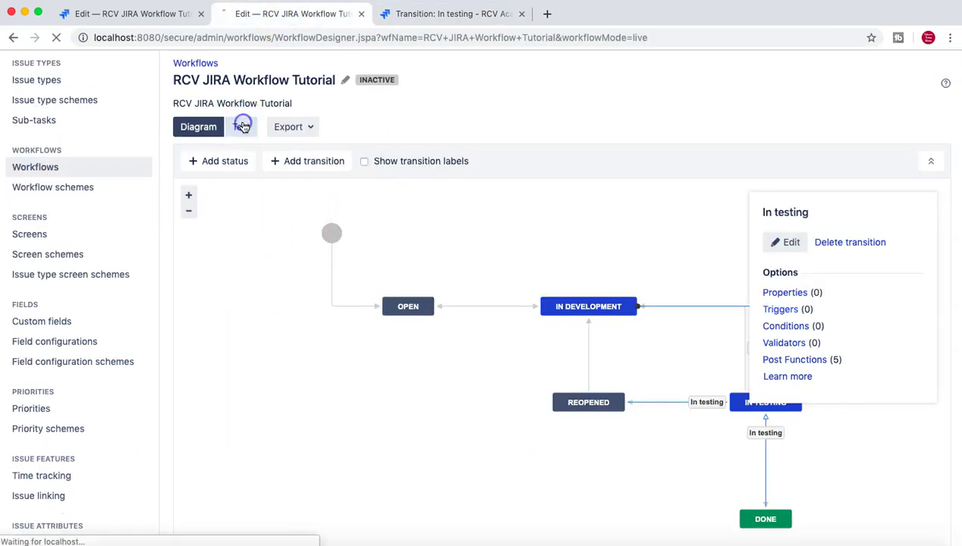
scroll(576, 245, "up", 4)
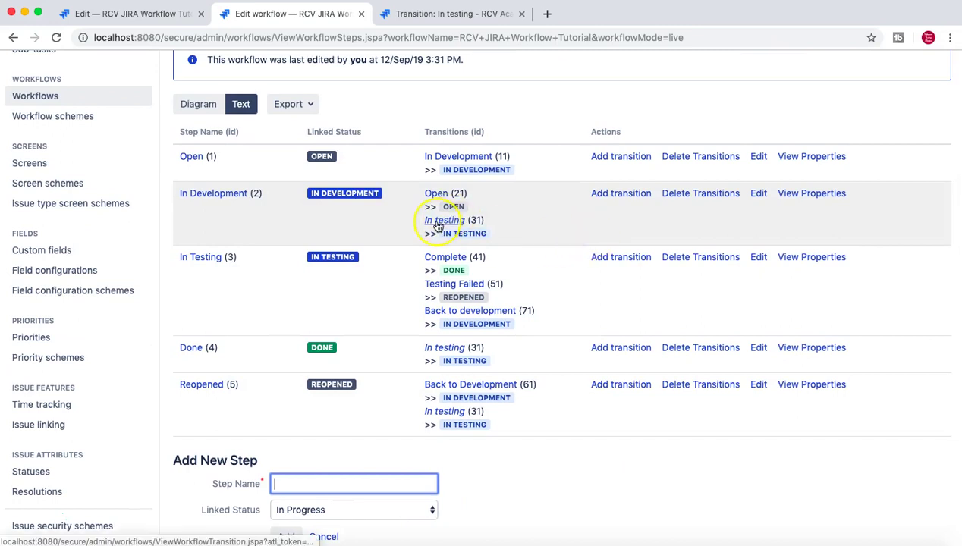
scroll(436, 224, "up", 1)
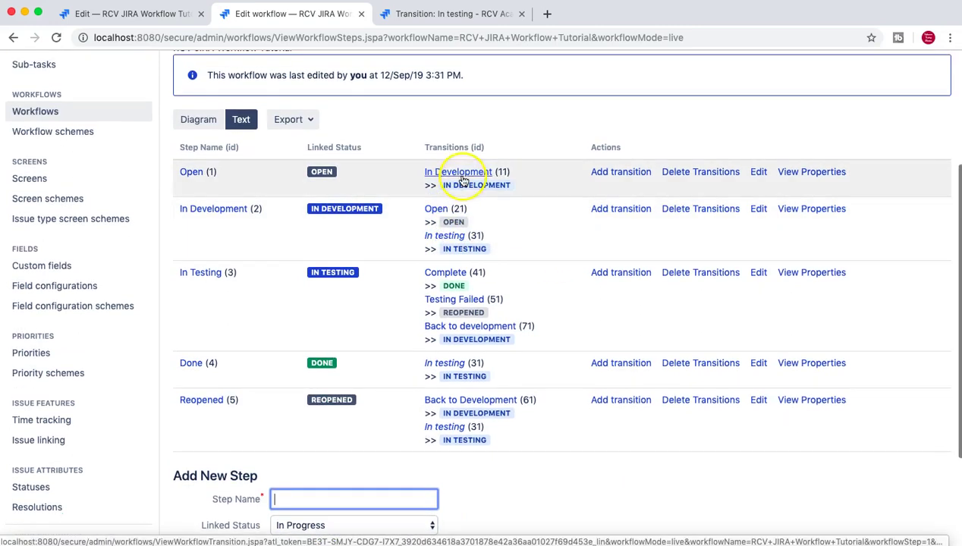
left_click(460, 171)
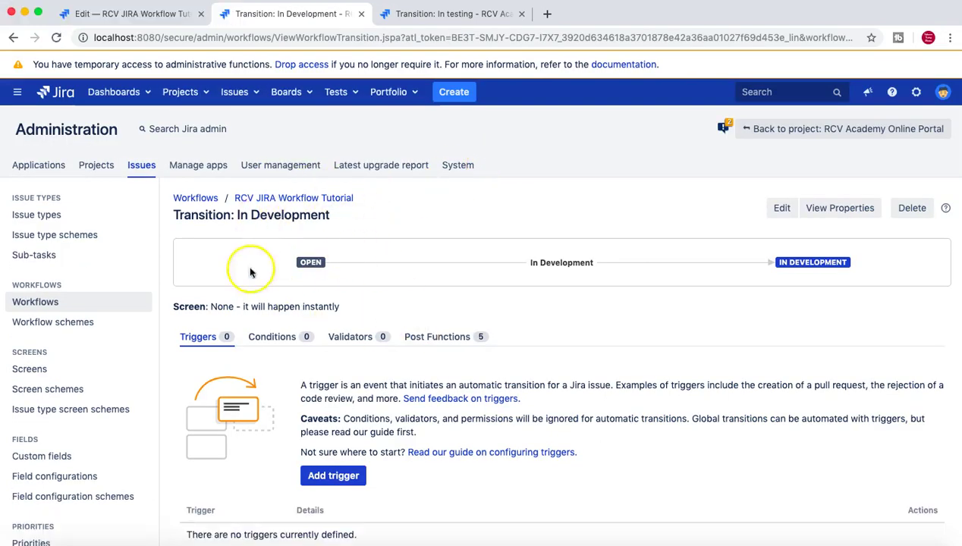
- Review the In Development transition's name and its source and target statuses
left_click_drag(187, 219, 332, 217)
scroll(419, 219, "down", 2)
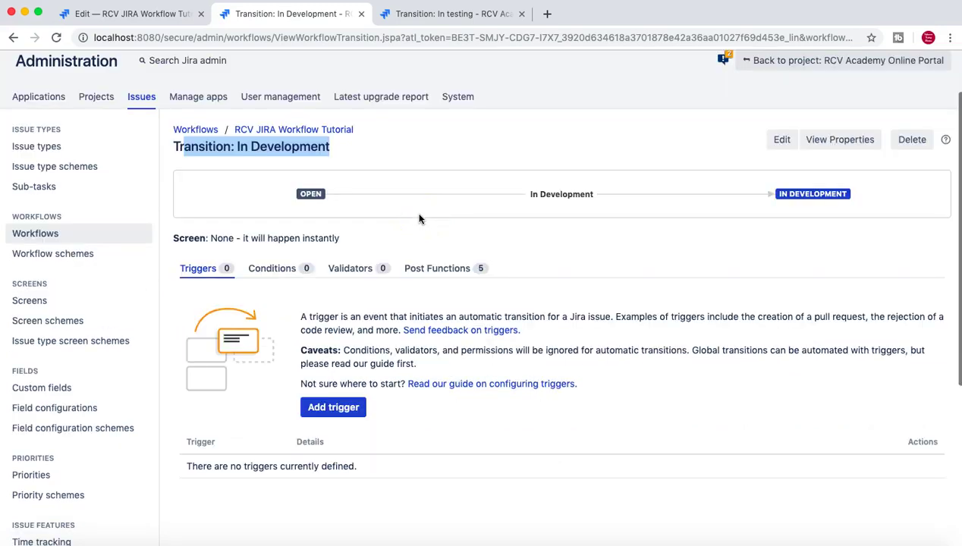
left_click(223, 146)
left_click_drag(238, 147, 352, 149)
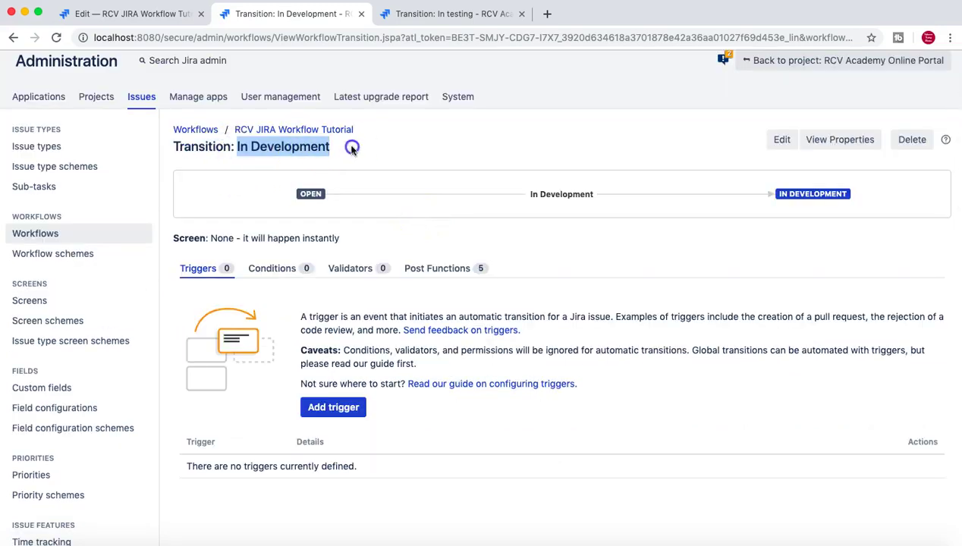
left_click(352, 149)
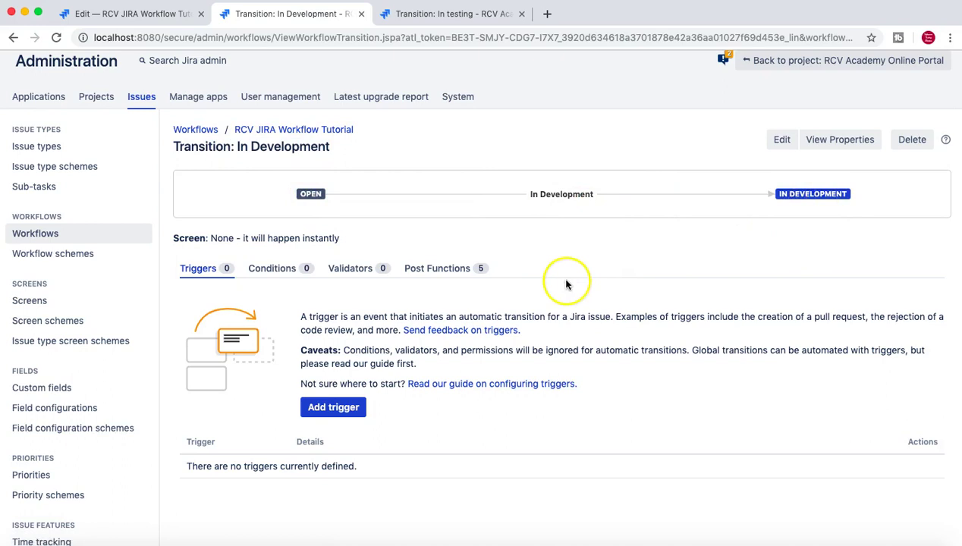
- Open the Configuring workflow triggers guide for Jira applications 8.3 and read the required development tools under Before you begin
scroll(565, 285, "down", 2)
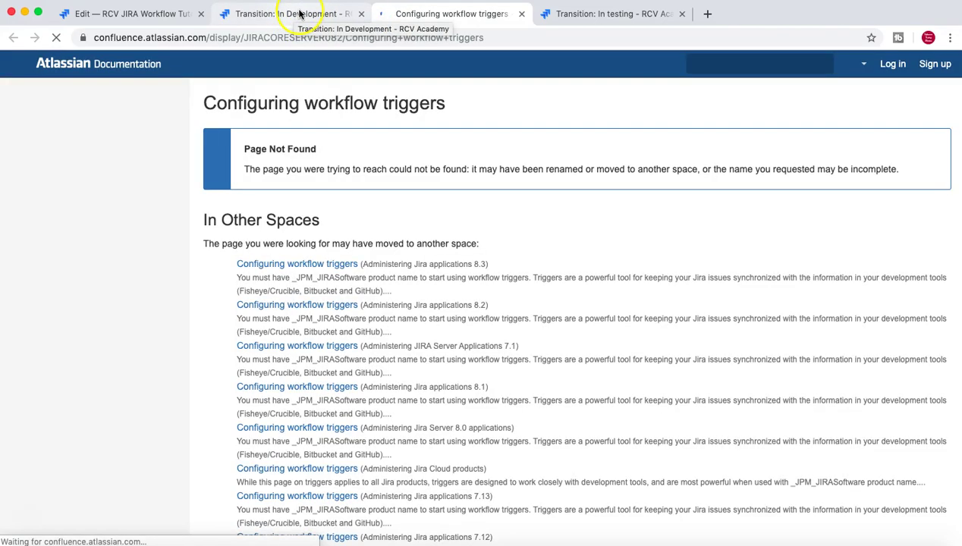
left_click(313, 265)
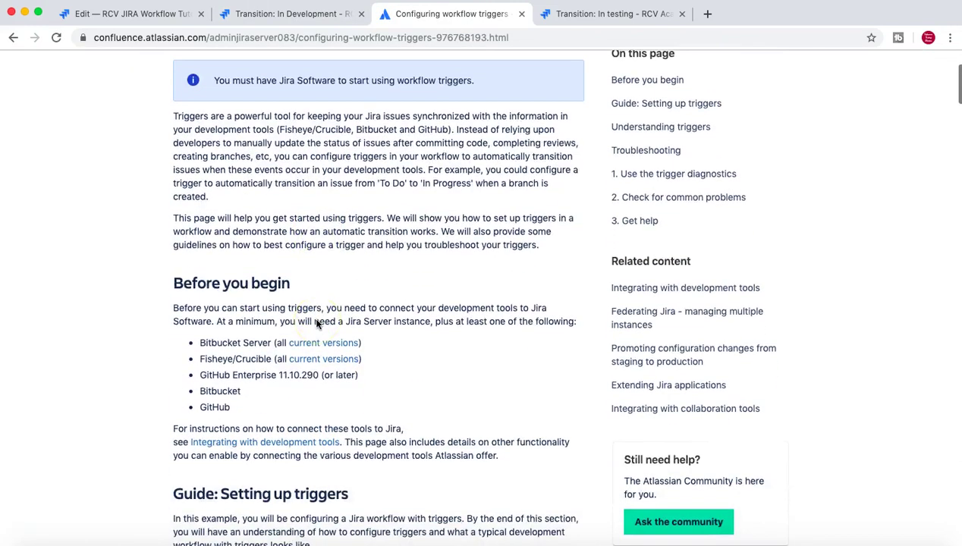
left_click_drag(173, 209, 245, 307)
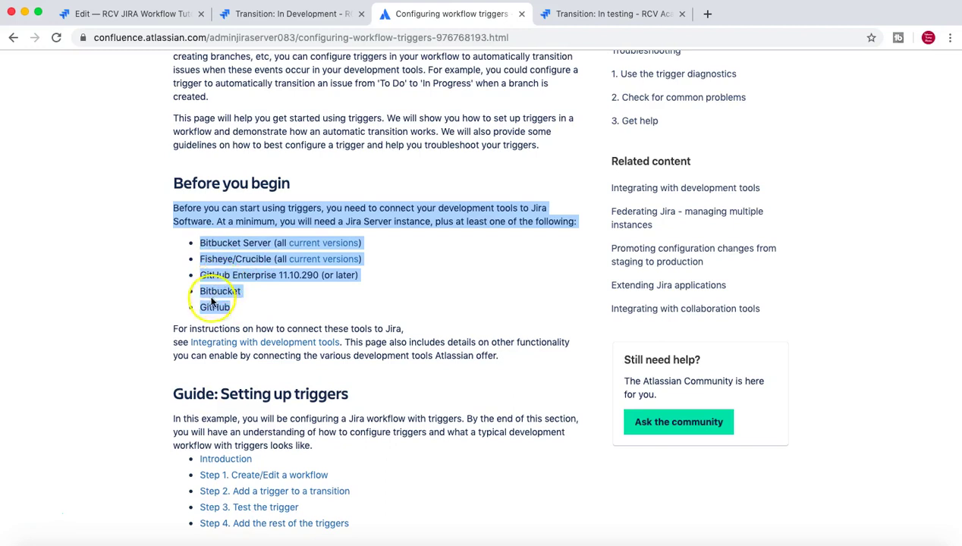
scroll(245, 303, "down", 1)
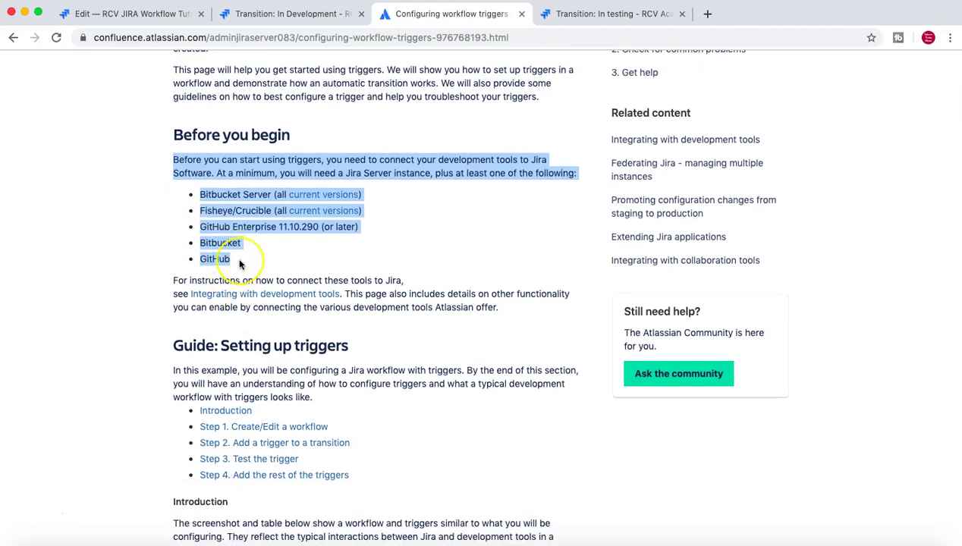
scroll(240, 263, "up", 1)
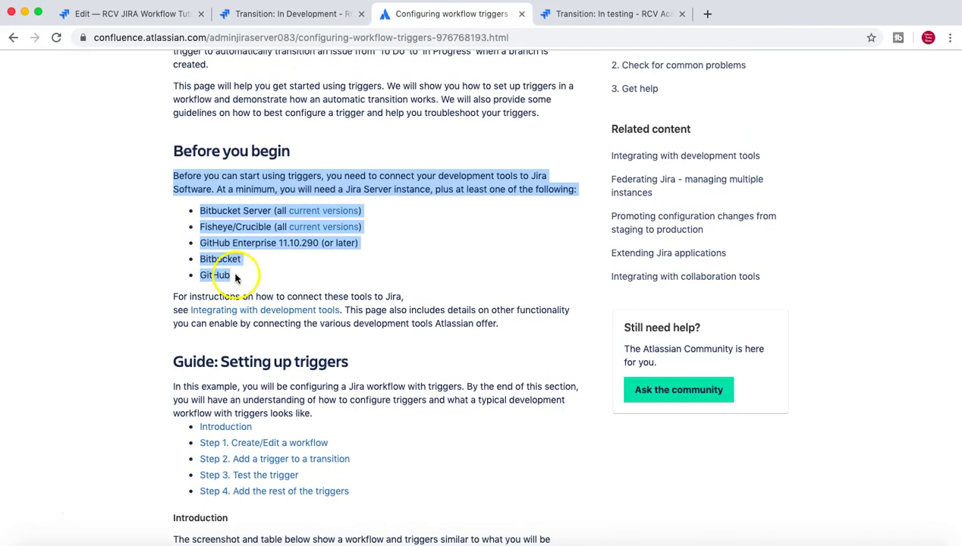
left_click_drag(232, 274, 200, 211)
- Read the guide's section on setting up triggers and return to the introduction of the article
scroll(230, 237, "down", 5)
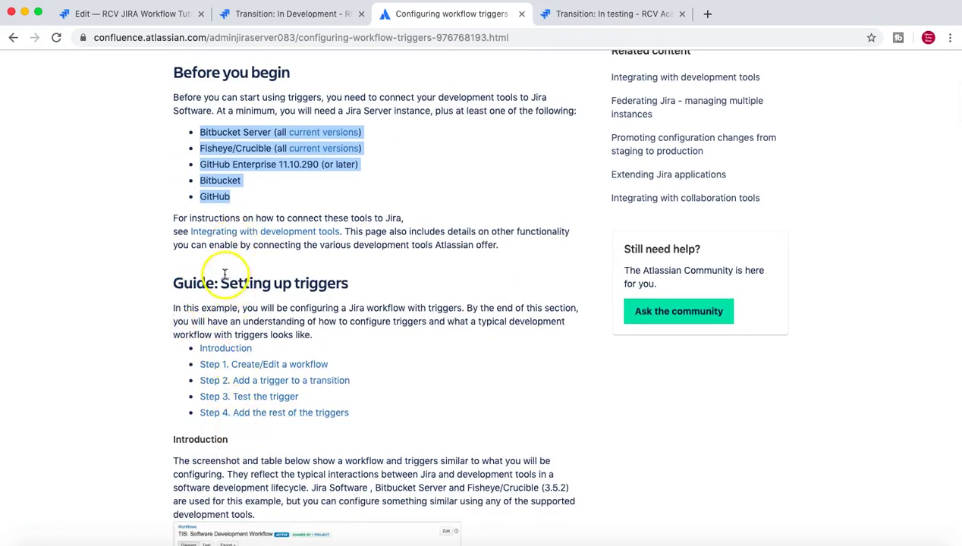
left_click(308, 319)
left_click_drag(313, 334, 176, 282)
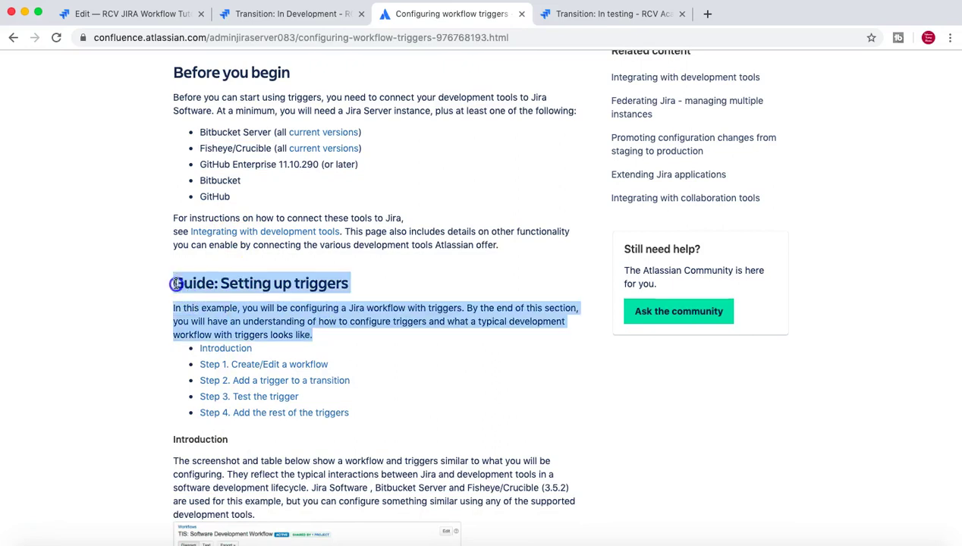
scroll(344, 285, "up", 6)
scroll(344, 288, "up", 10)
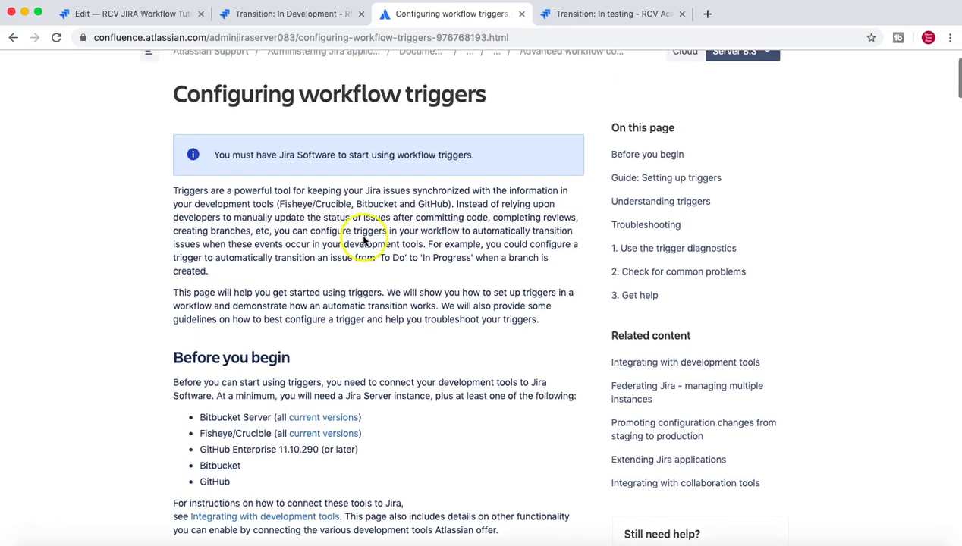
- Return to the In Development transition, start a new trigger of type Branch created, and proceed to its diagnostics
left_click(296, 15)
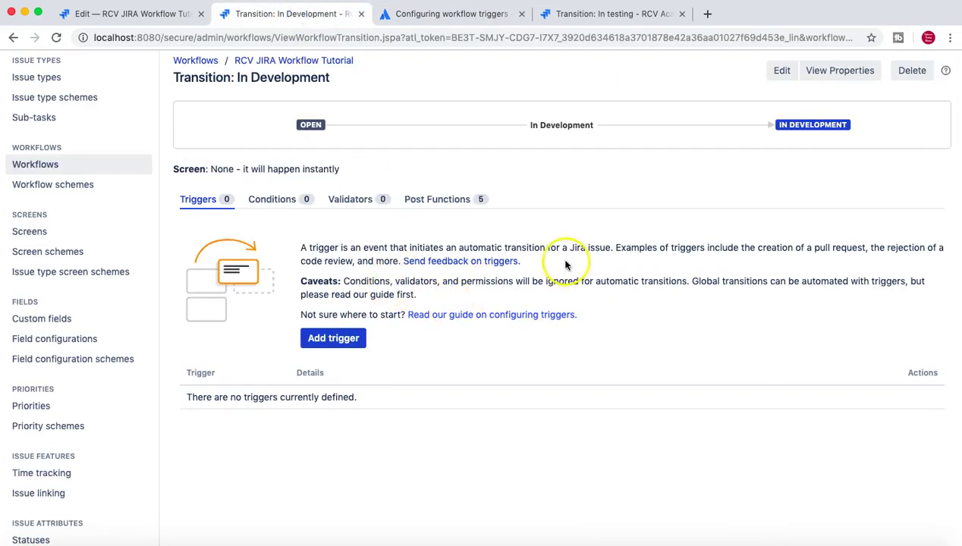
scroll(464, 281, "up", 2)
scroll(468, 303, "up", 1)
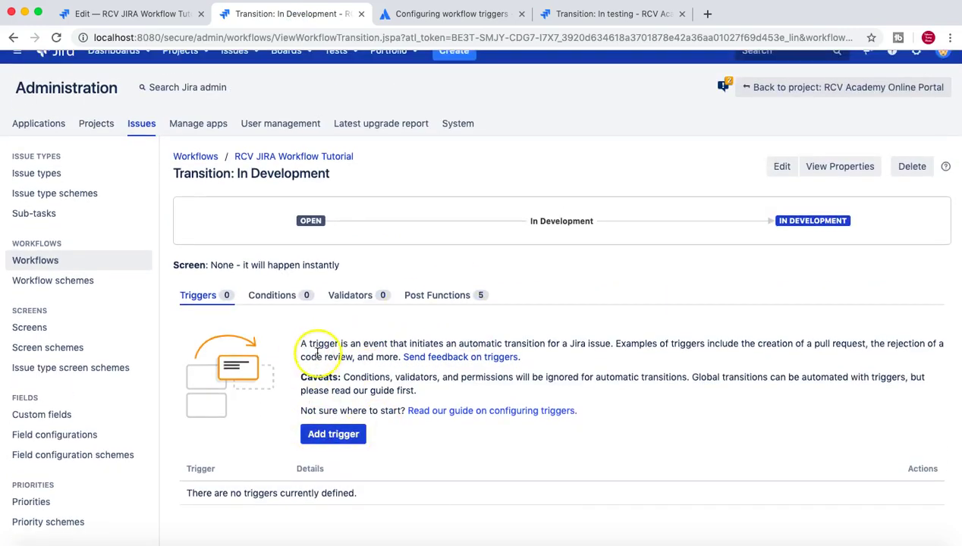
left_click(332, 437)
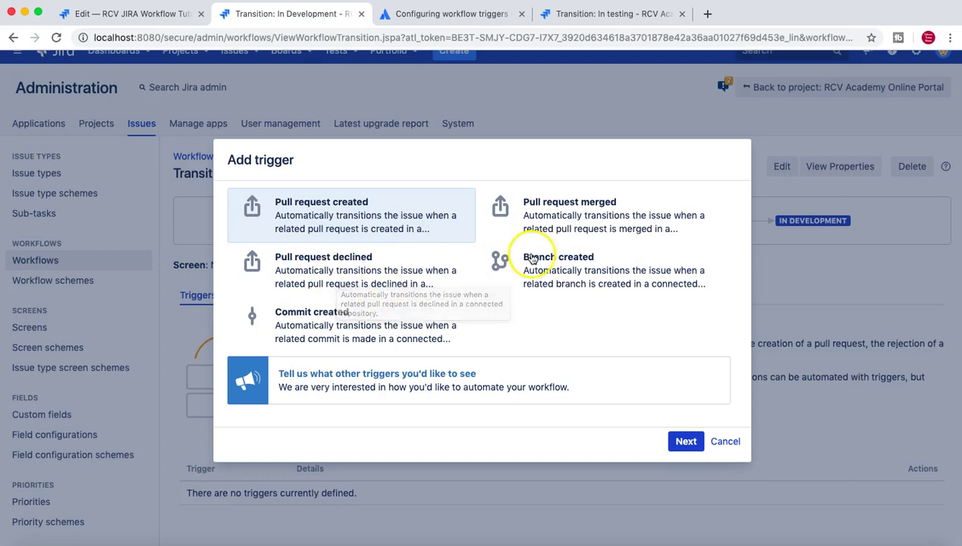
left_click(622, 275)
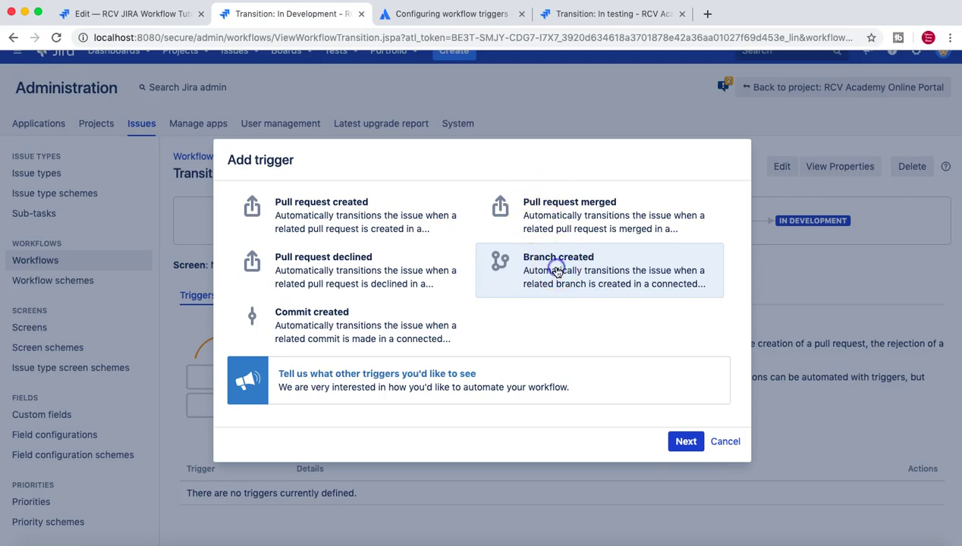
left_click(686, 446)
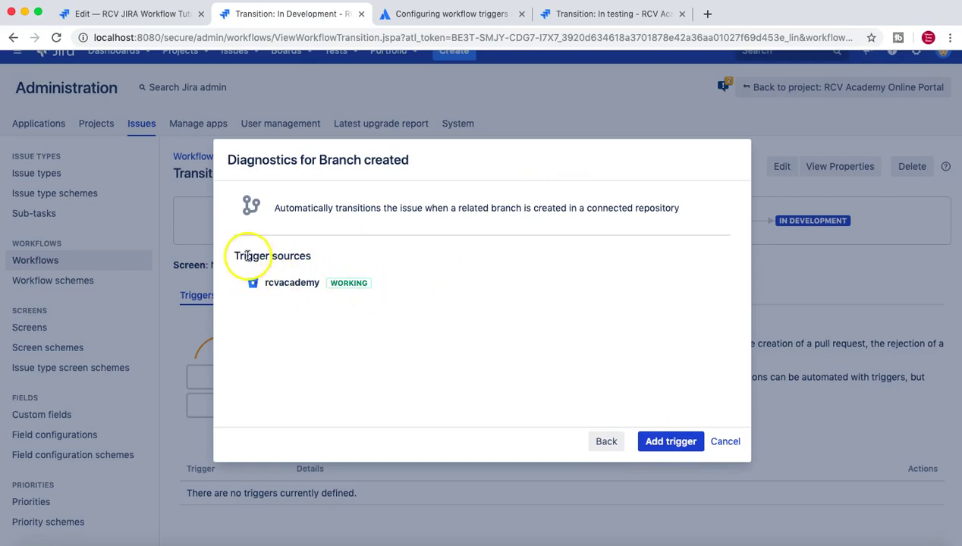
- Check the trigger sources in the Branch created diagnostics and add the trigger to the In Development transition
left_click_drag(245, 255, 337, 253)
left_click(312, 257)
left_click(290, 270)
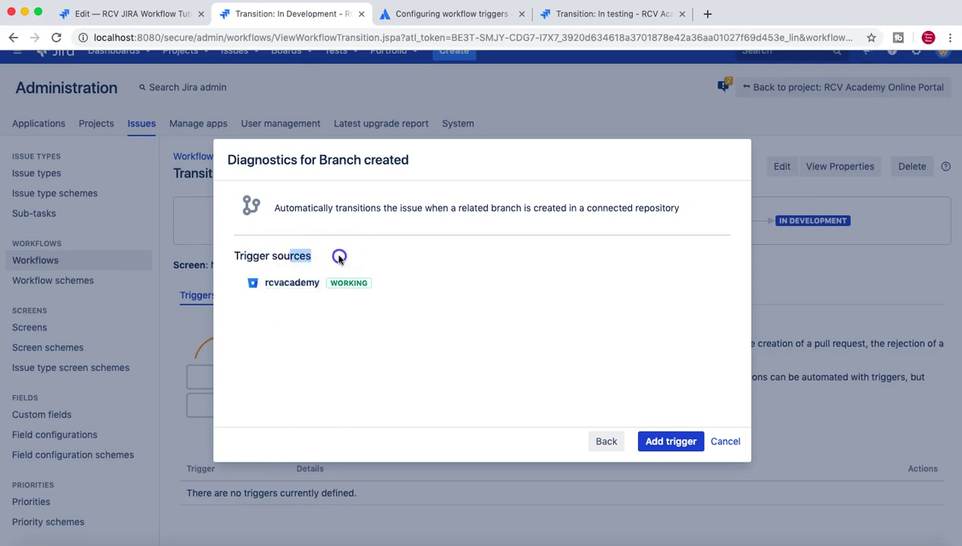
left_click(337, 253)
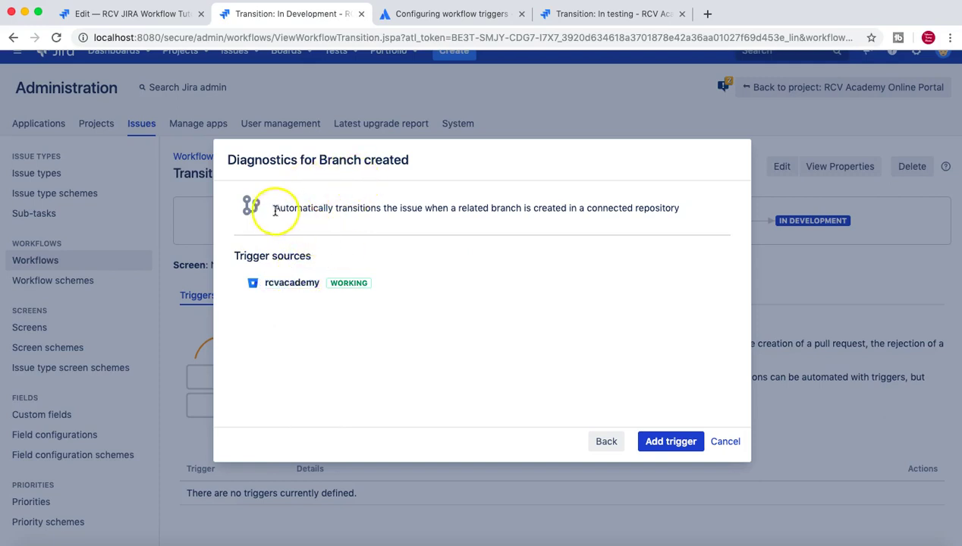
left_click(670, 443)
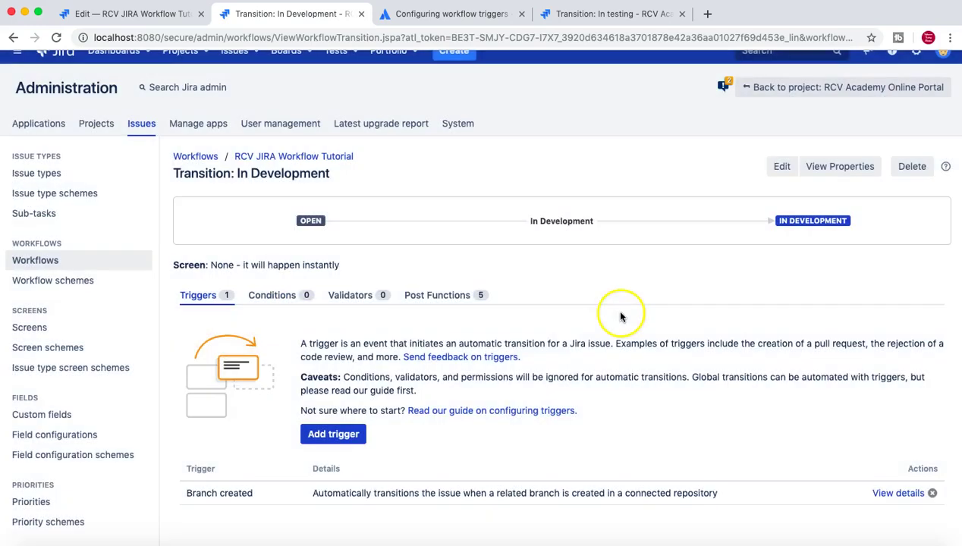
scroll(550, 392, "down", 2)
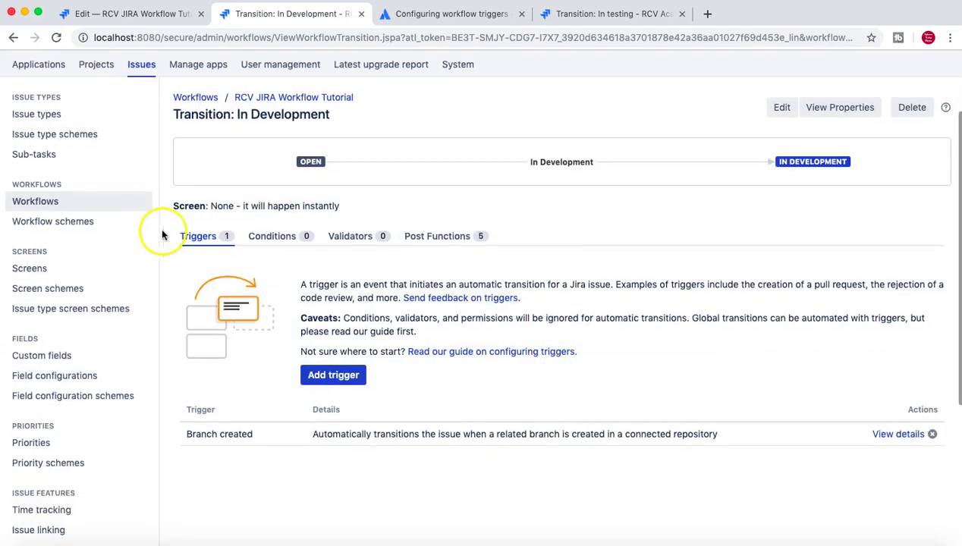
- Review the Branch created trigger's name and details against the Open to In Development transition it belongs to
left_click_drag(184, 437, 252, 437)
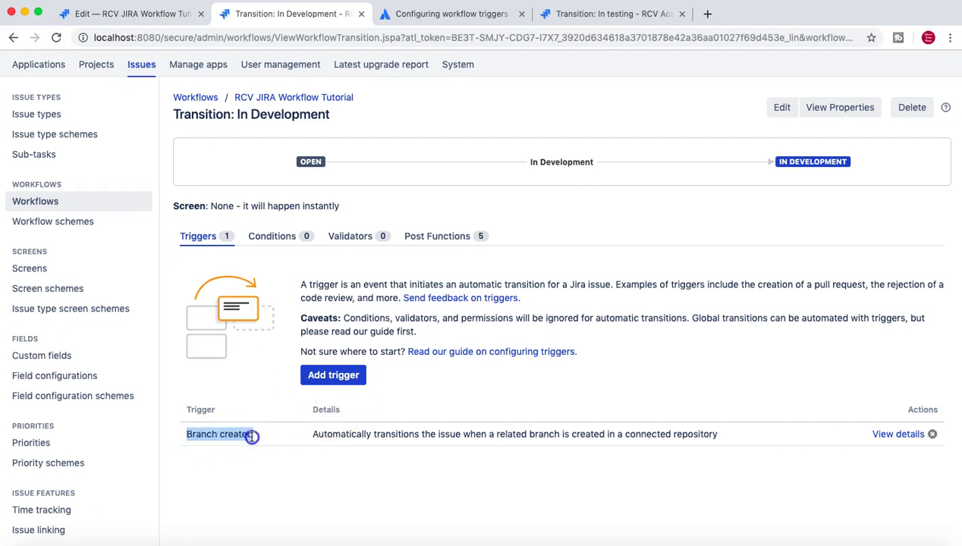
left_click(189, 434)
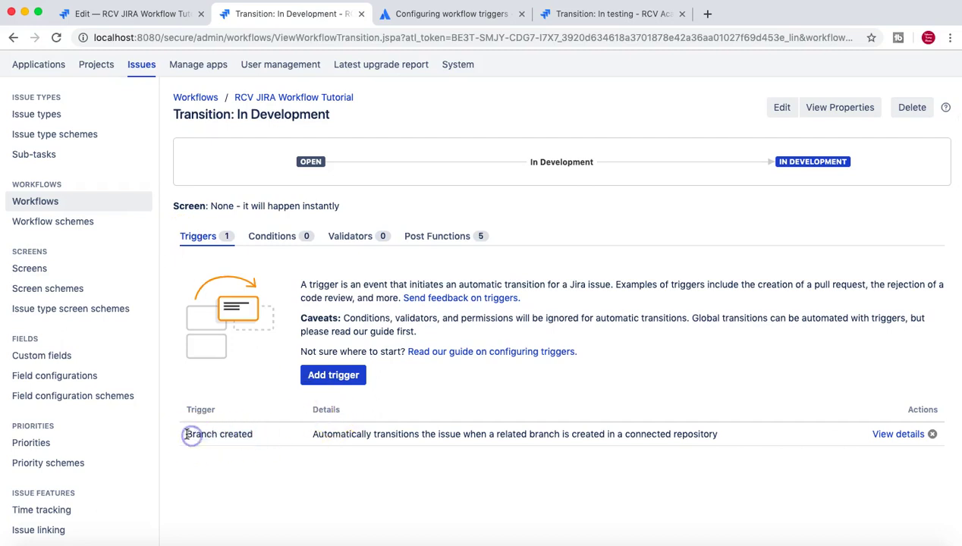
left_click(315, 435)
left_click_drag(314, 434, 719, 434)
left_click(721, 436)
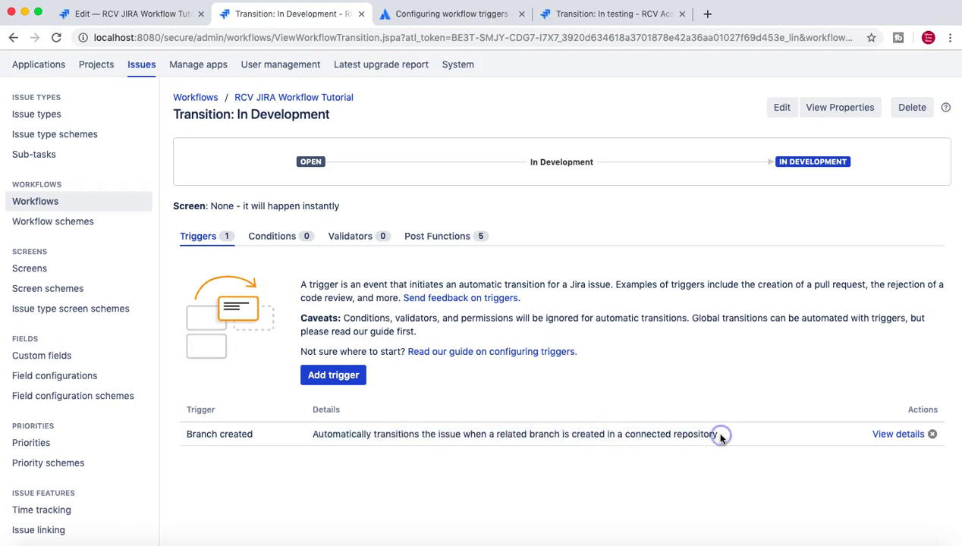
scroll(720, 437, "down", 1)
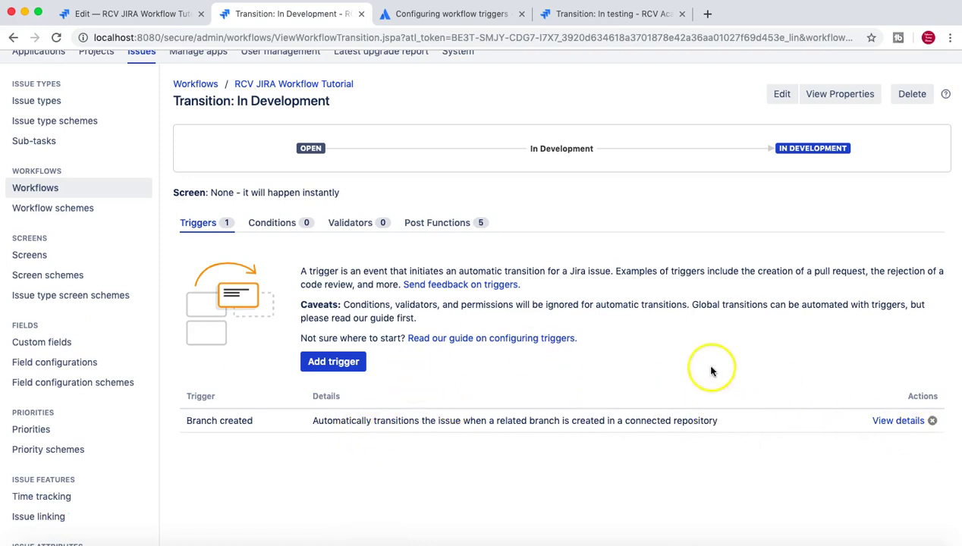
scroll(474, 149, "up", 2)
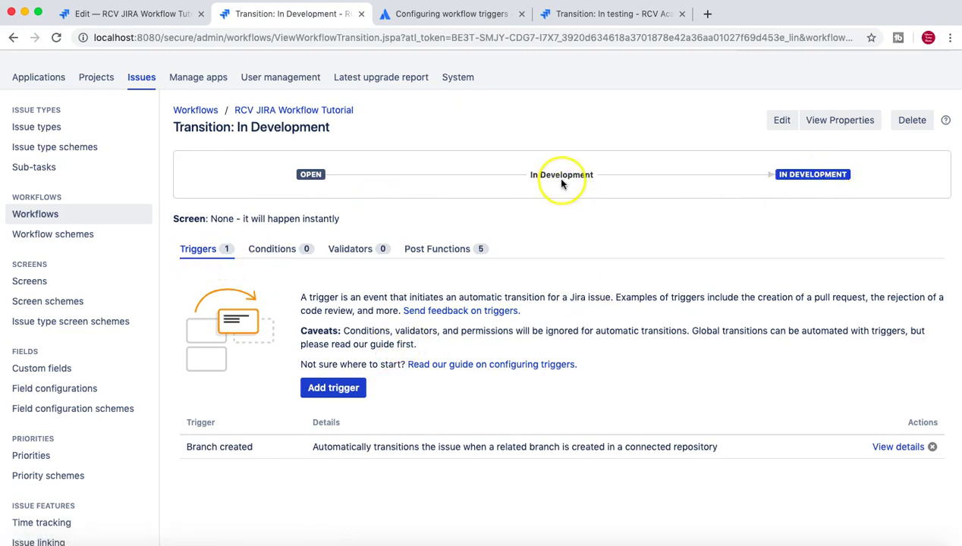
left_click_drag(531, 174, 594, 175)
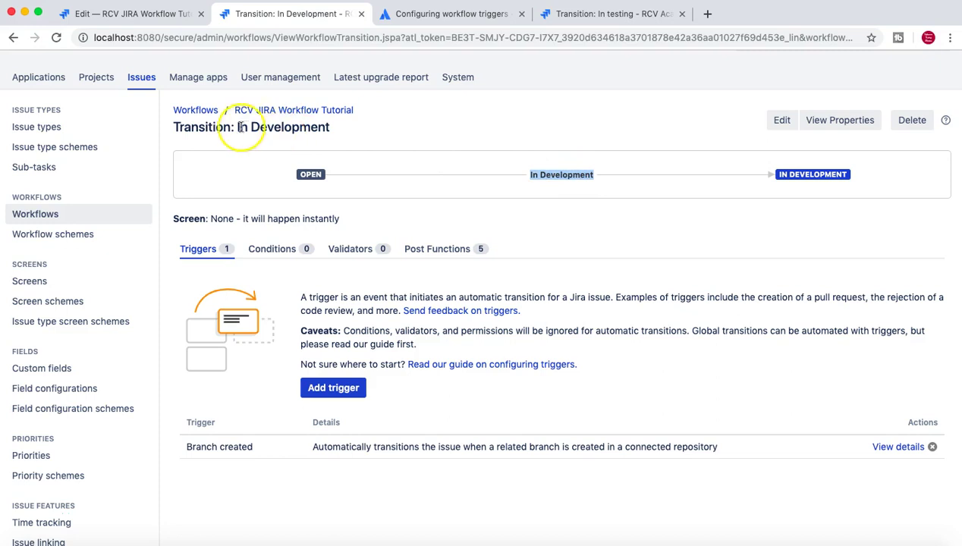
left_click_drag(240, 128, 338, 127)
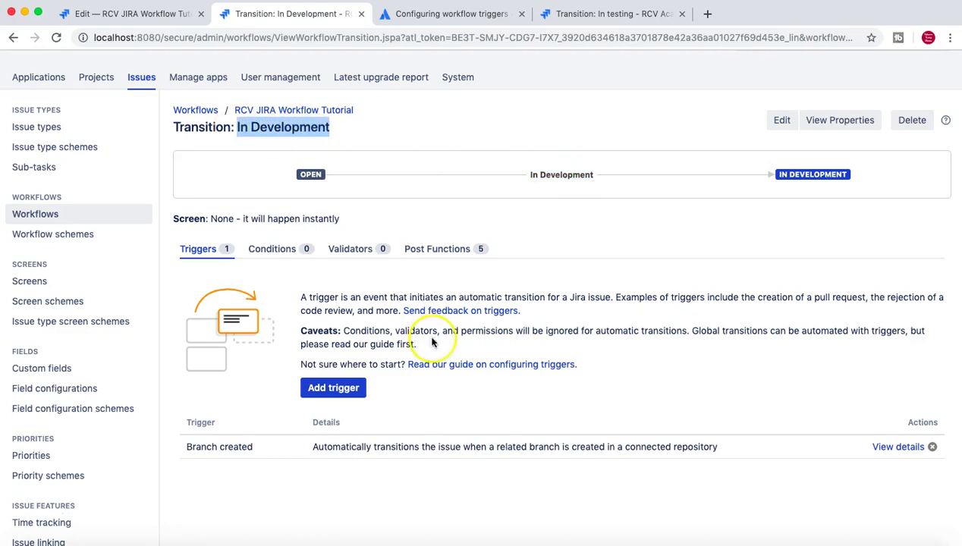
left_click(419, 298)
scroll(417, 296, "down", 1)
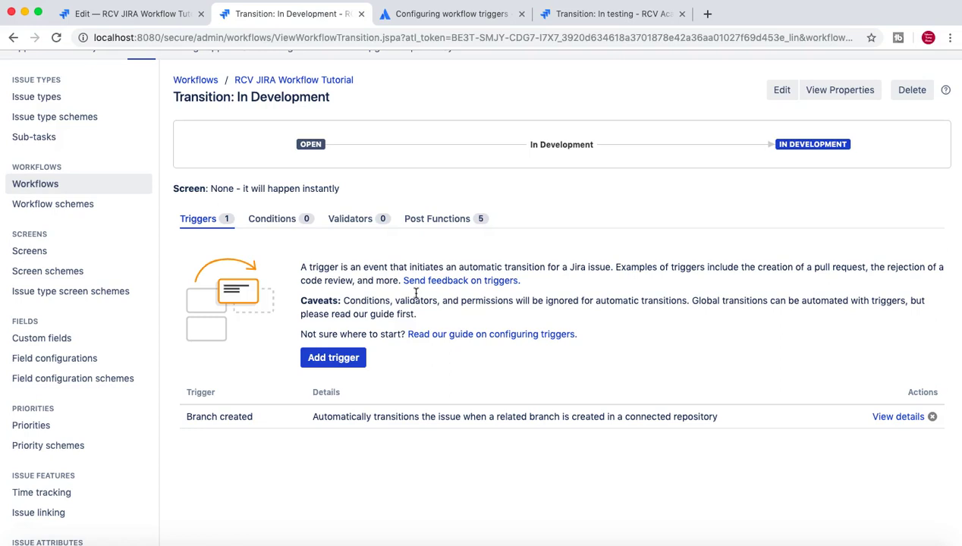
- Examine the Pull request created and Pull request merged options for another In Development trigger, and leave without adding one
left_click(343, 365)
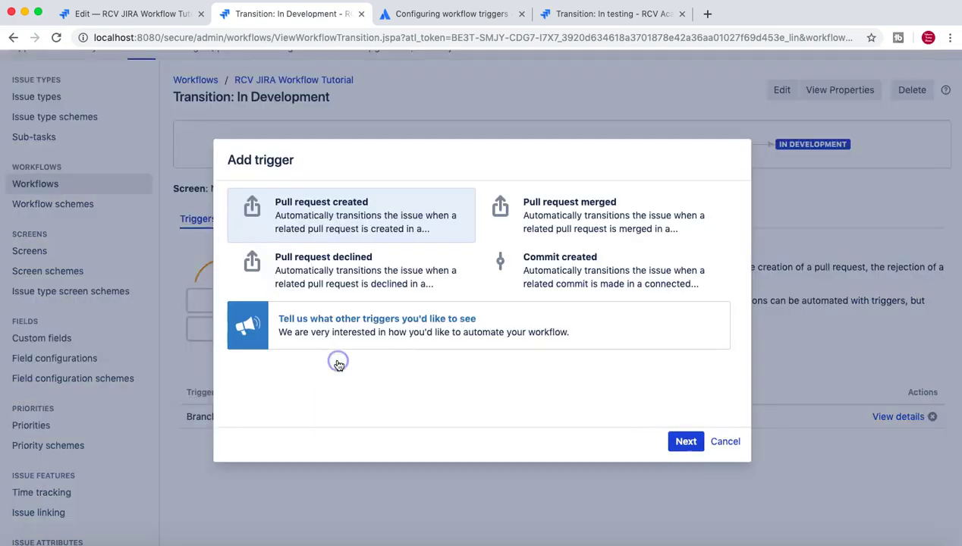
left_click(341, 205)
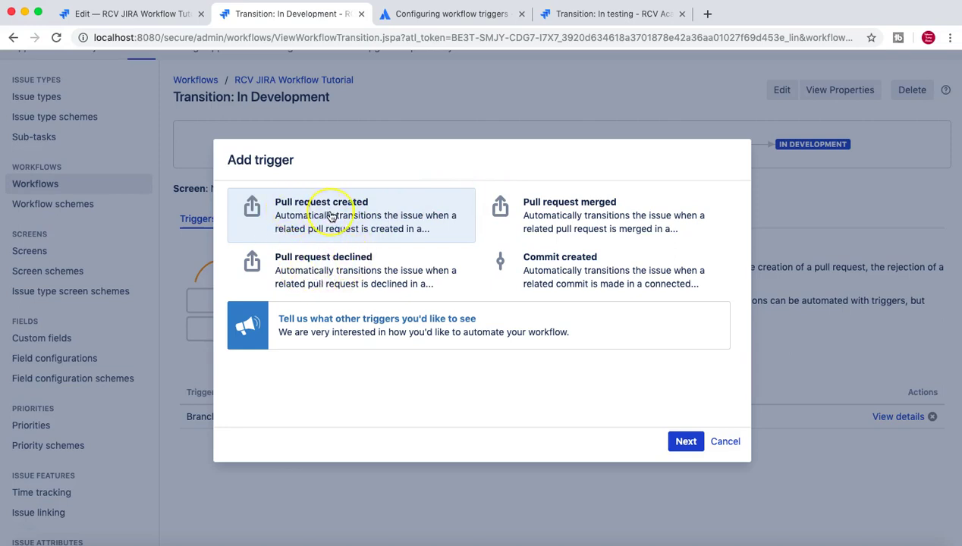
left_click(536, 220)
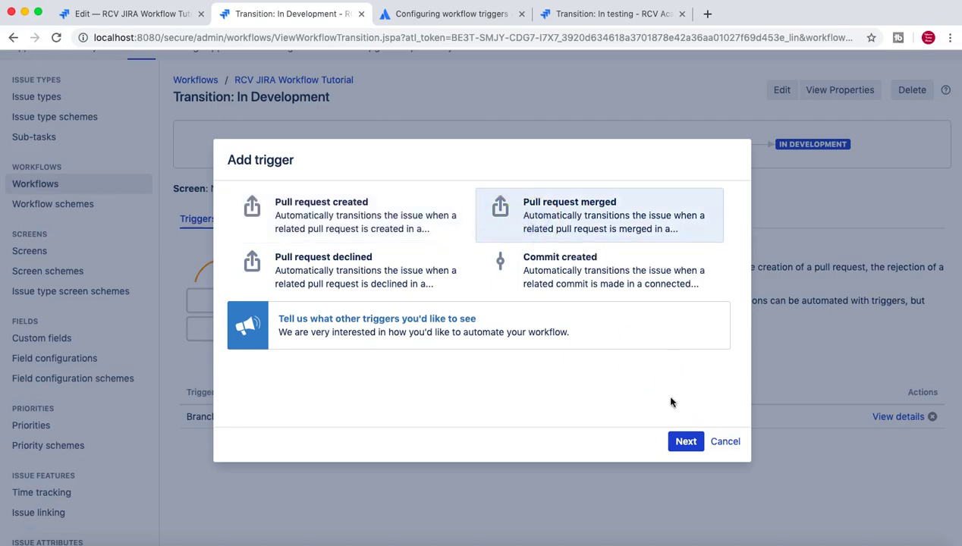
left_click(725, 441)
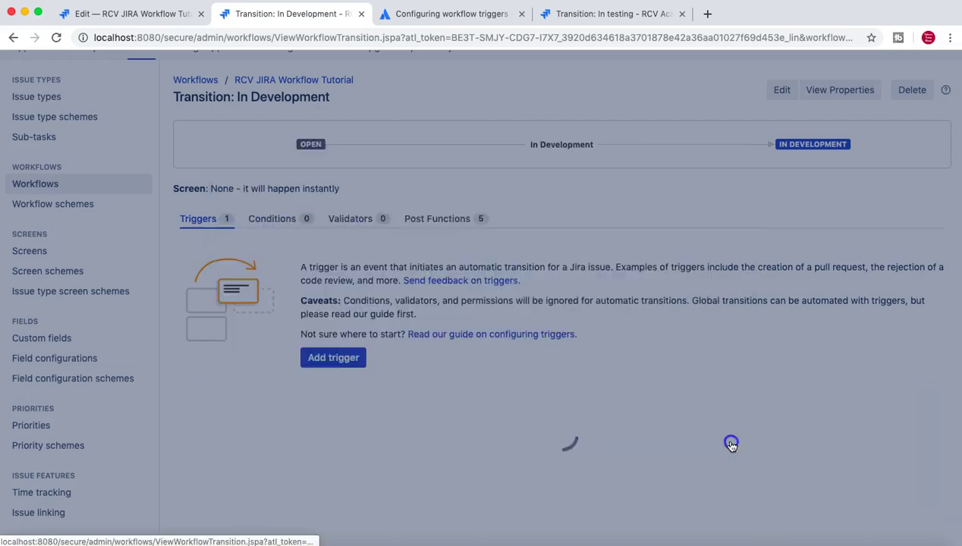
scroll(655, 334, "up", 3)
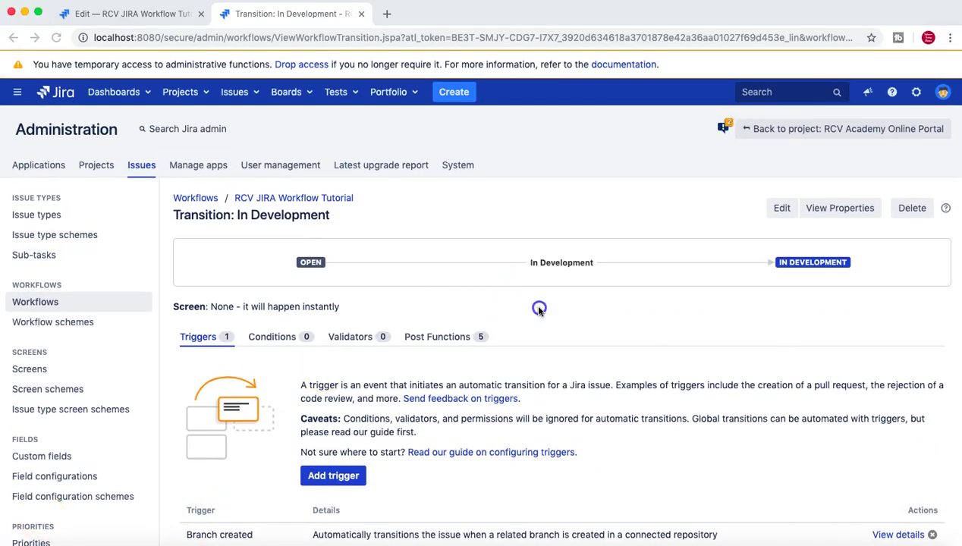
- Start adding another trigger to the In Development transition
scroll(537, 306, "down", 1)
scroll(539, 311, "down", 2)
scroll(540, 303, "up", 1)
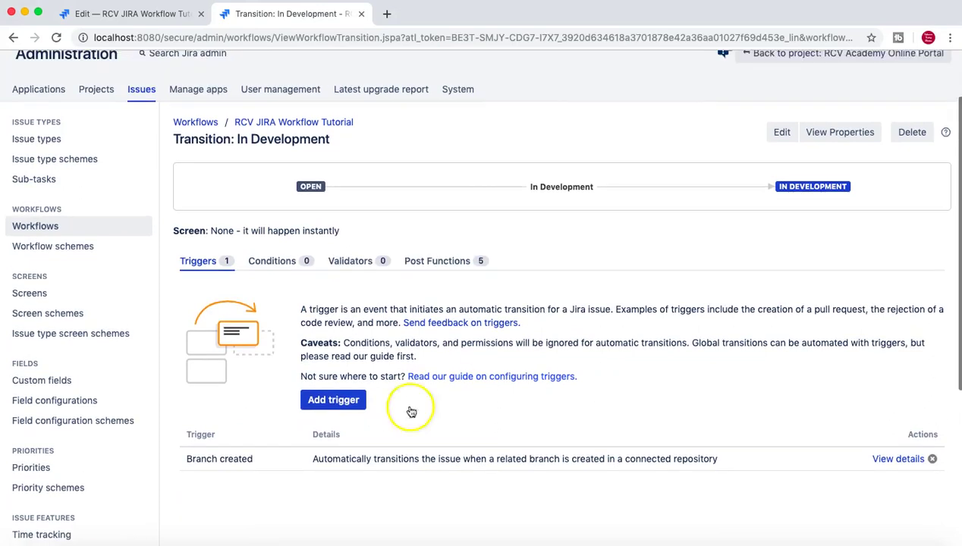
left_click(346, 408)
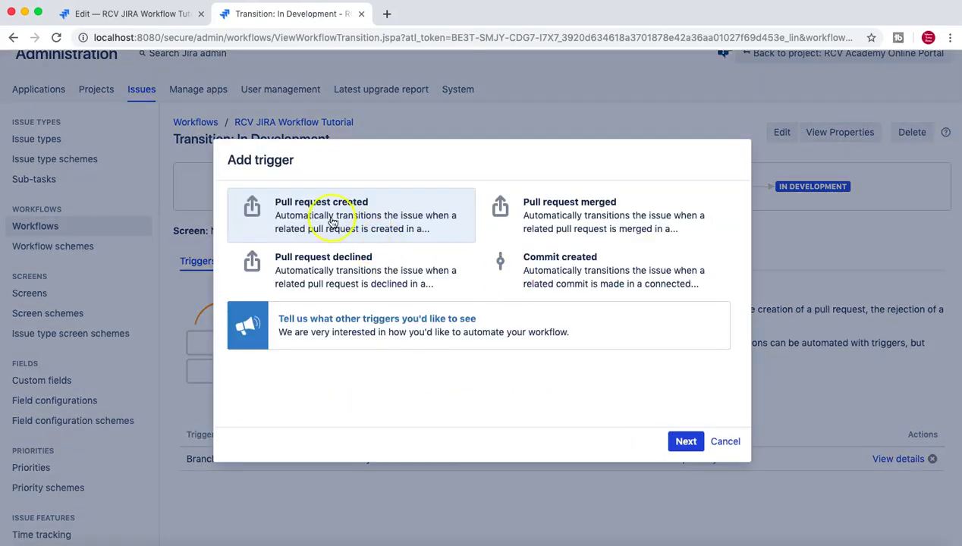